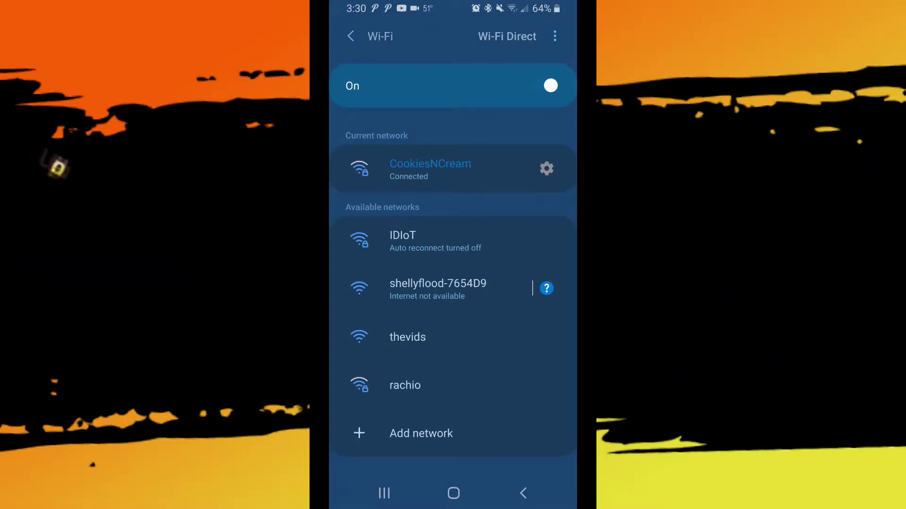
# Join the phone to the shellyflood-7654D9 Wi-Fi network and go back to the home screen
pyautogui.click(438, 289)
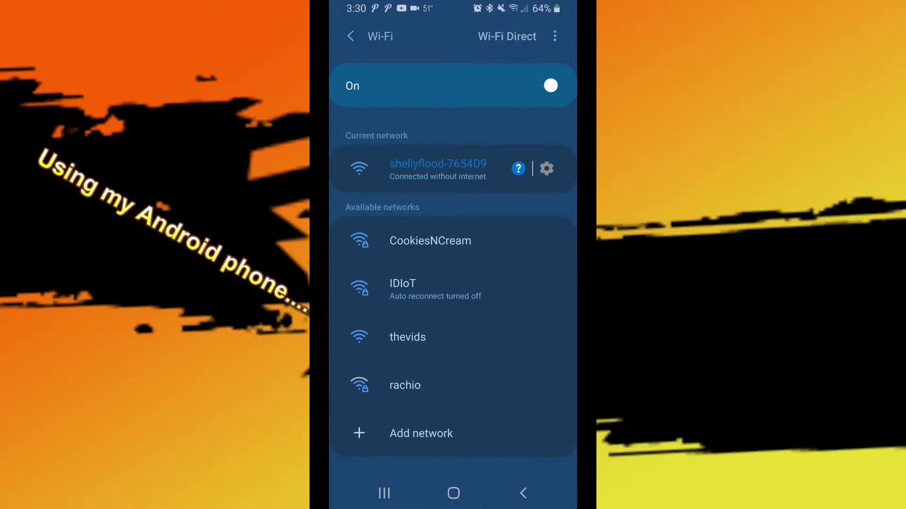
pyautogui.click(453, 493)
# Load the Shelly device page at 192.168.33.1 in the browser
pyautogui.click(406, 178)
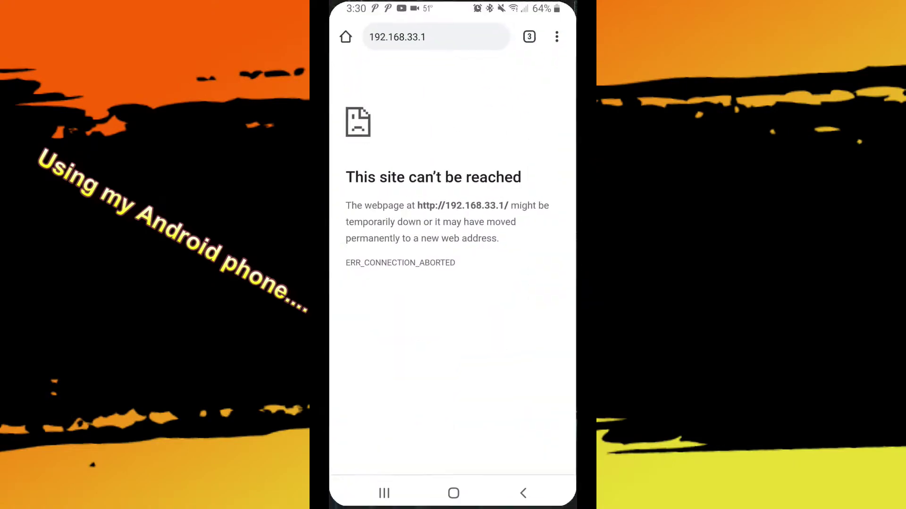
pyautogui.click(415, 37)
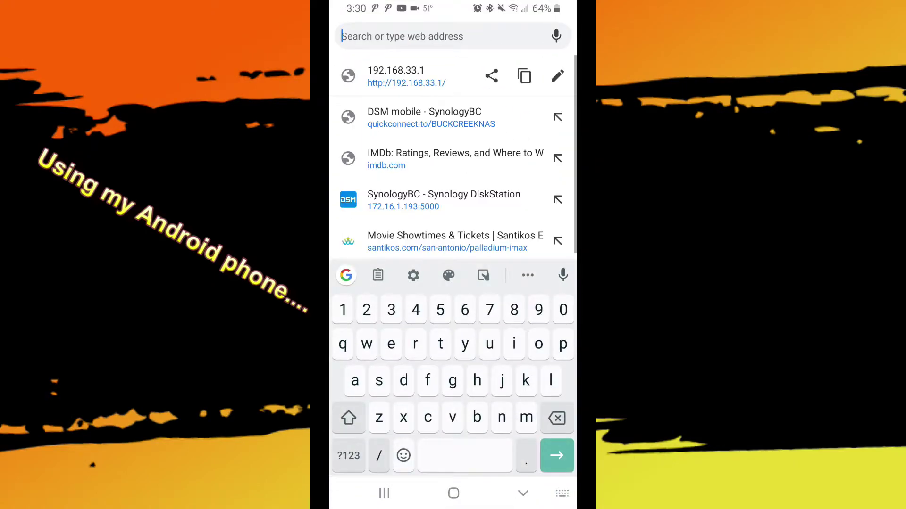
pyautogui.click(395, 76)
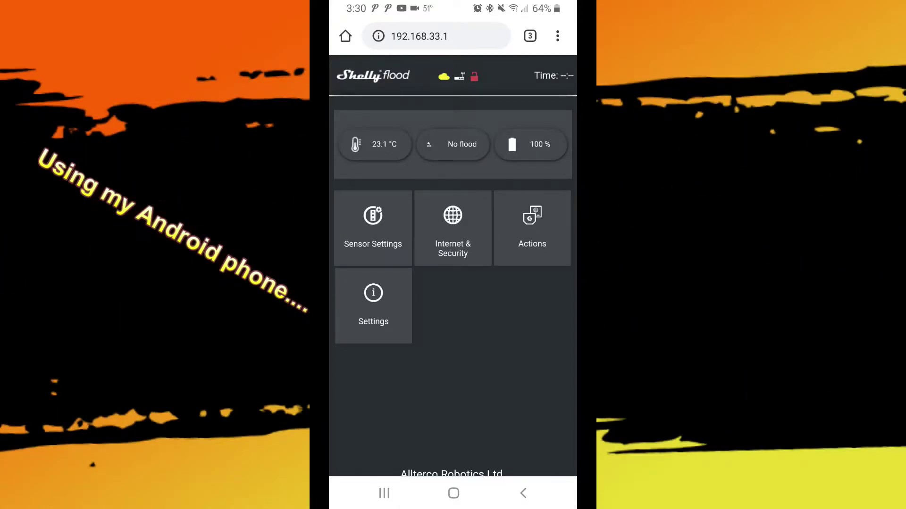
# Under Internet & Security, enable WiFi Mode - Client to join an existing network
pyautogui.click(452, 228)
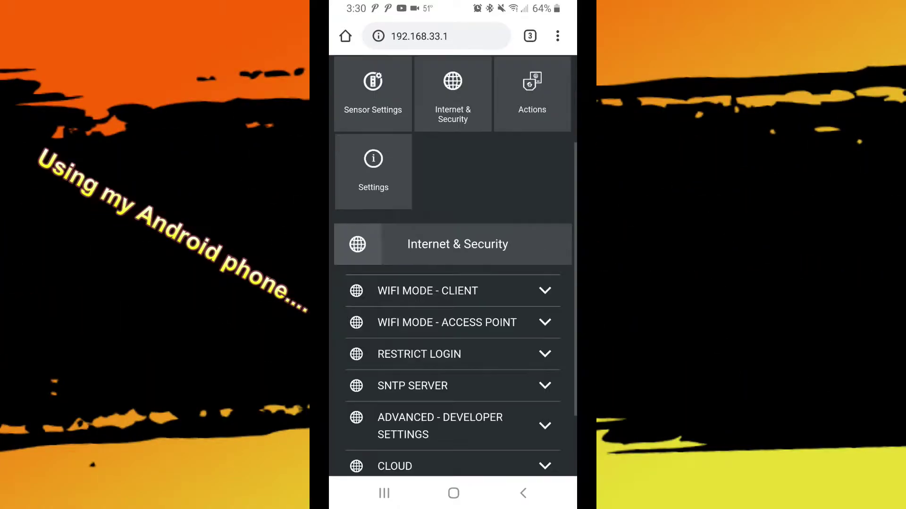
pyautogui.click(427, 291)
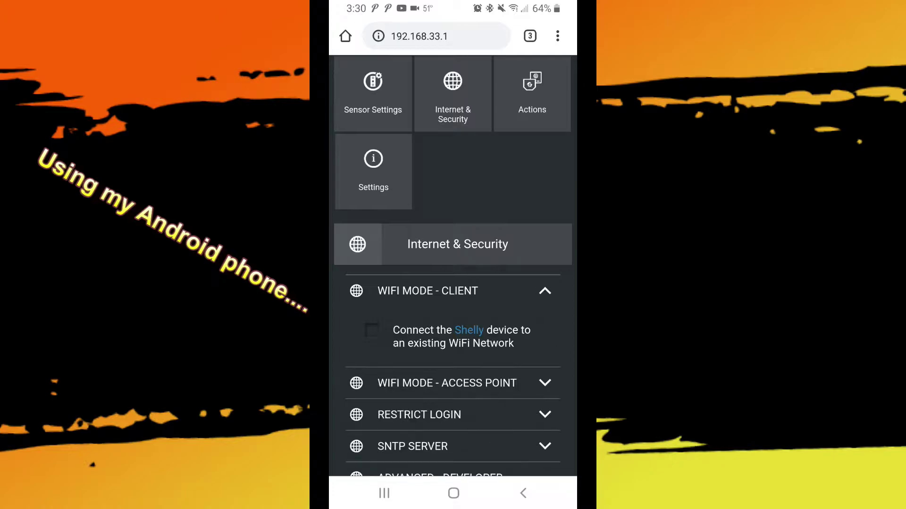
pyautogui.scroll(-2, 452, 255)
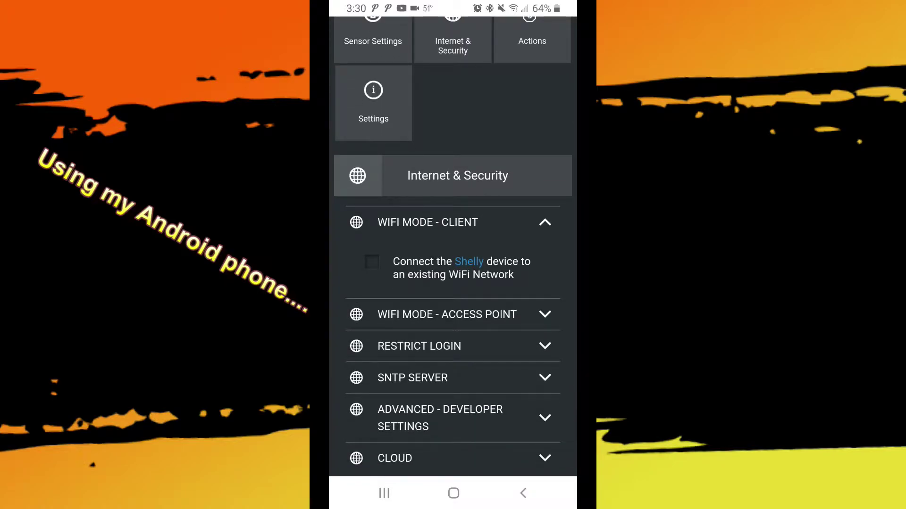
pyautogui.click(371, 262)
pyautogui.click(420, 309)
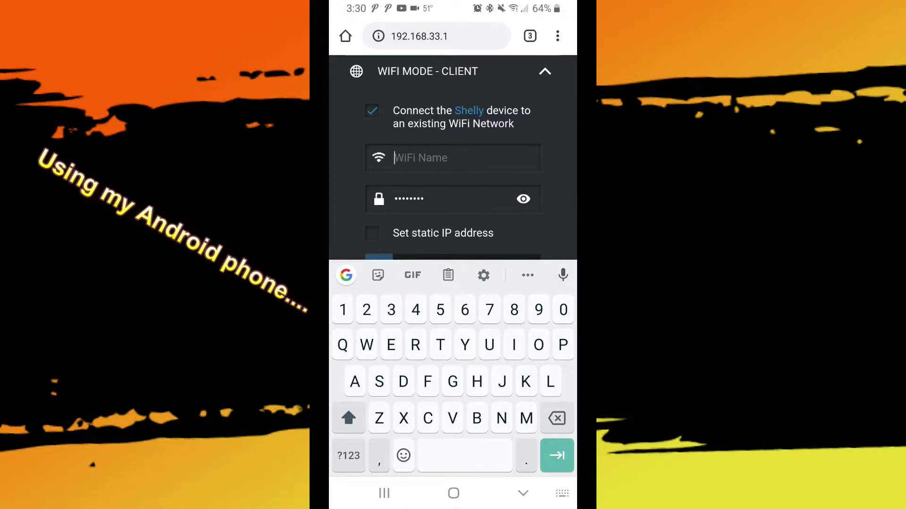
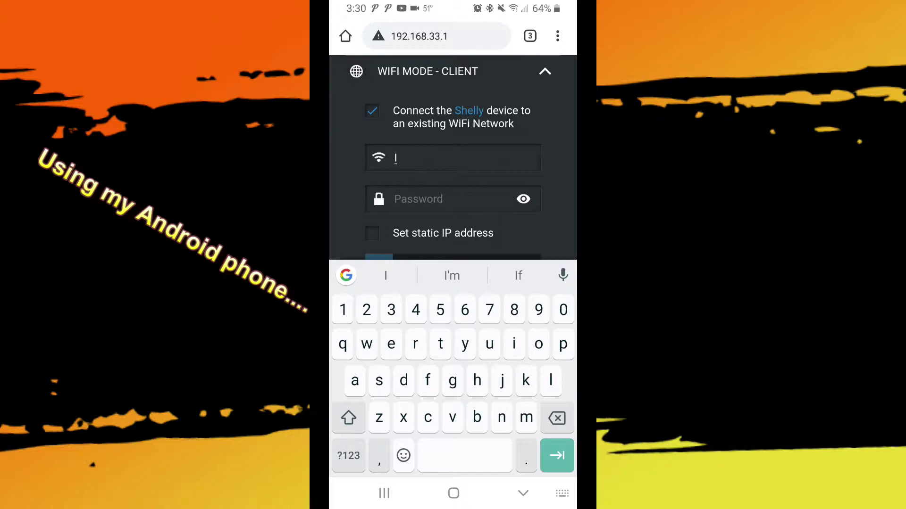
# Enter WiFi name IDIoT and the network password
pyautogui.press('Tab')
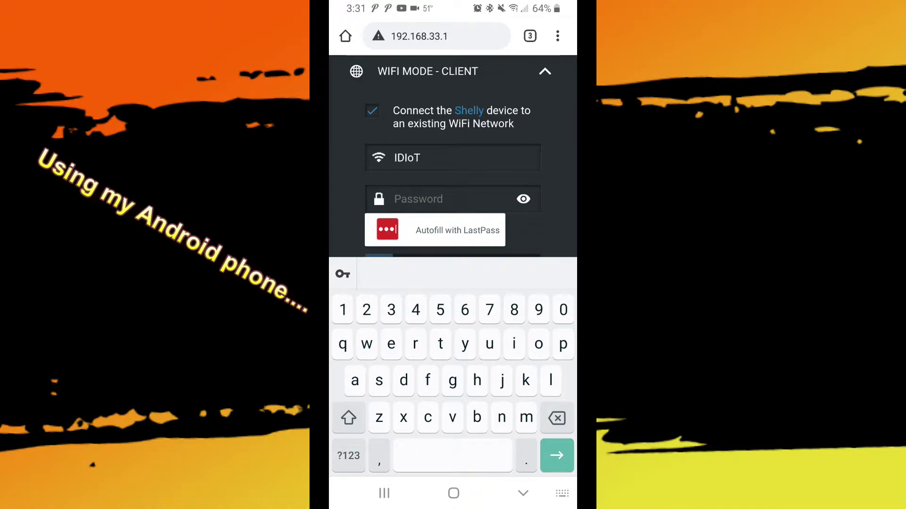
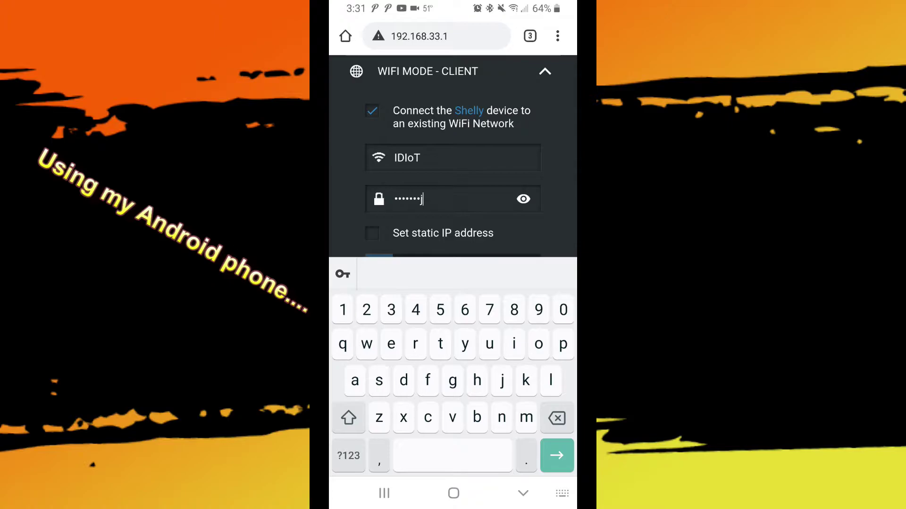
# Enable a static IP of 172.168.1.34 with gateway 172.168.1.254
pyautogui.scroll(-3, 453, 155)
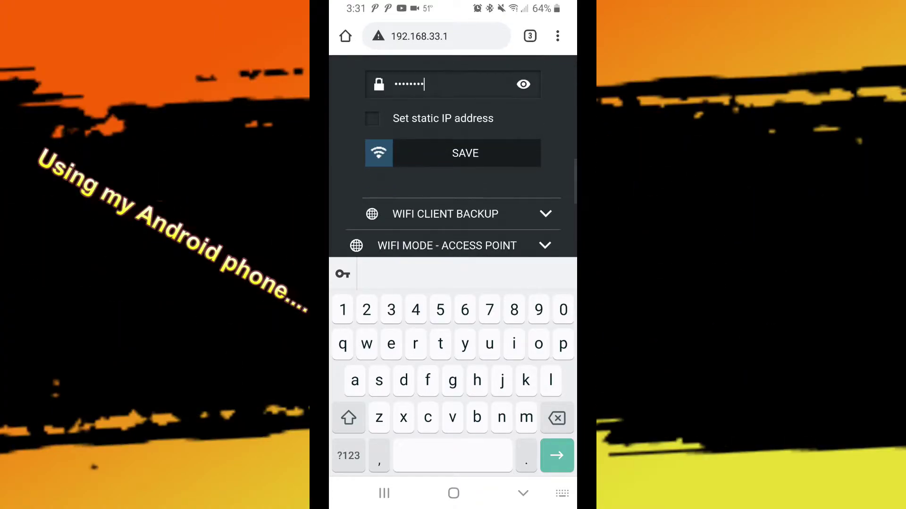
pyautogui.click(372, 118)
pyautogui.click(424, 178)
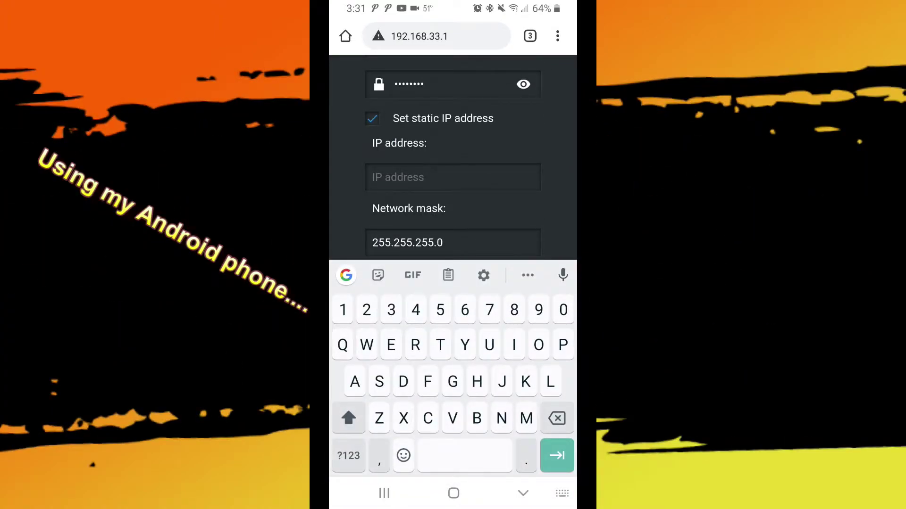
pyautogui.write('17')
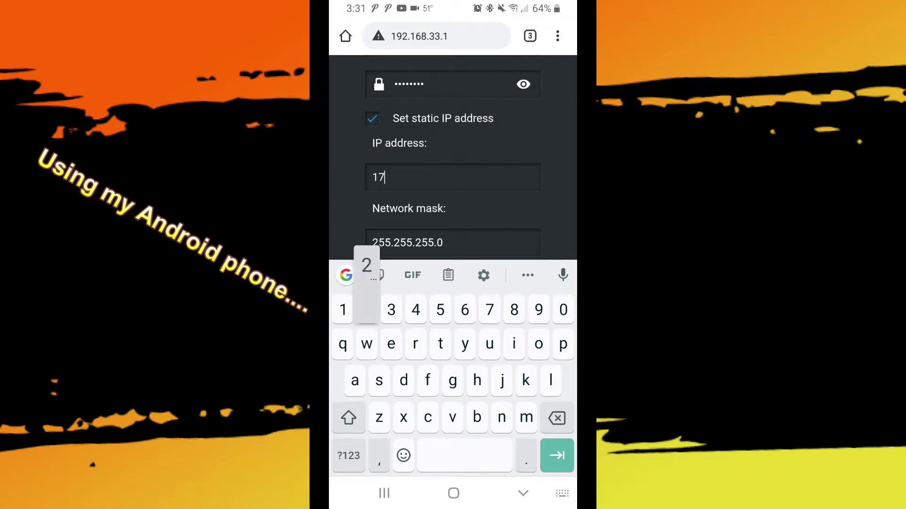
pyautogui.write('2.168')
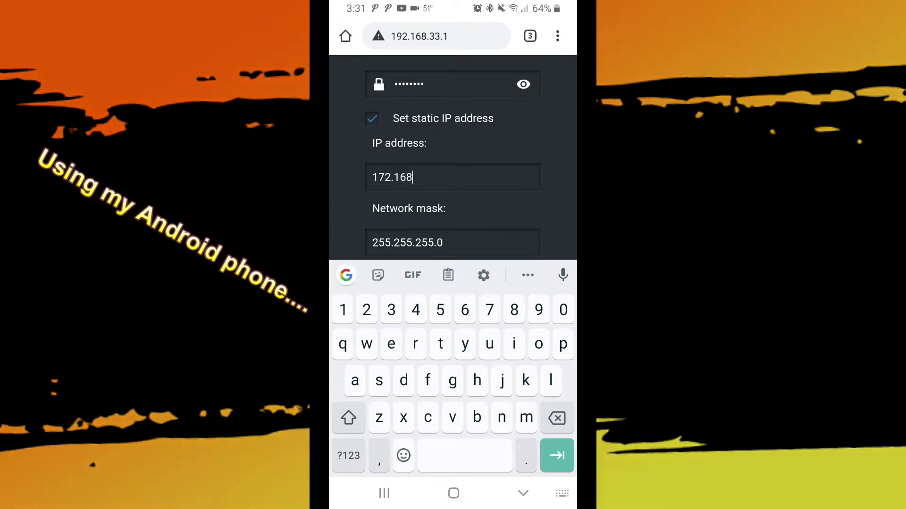
pyautogui.write('.1.34')
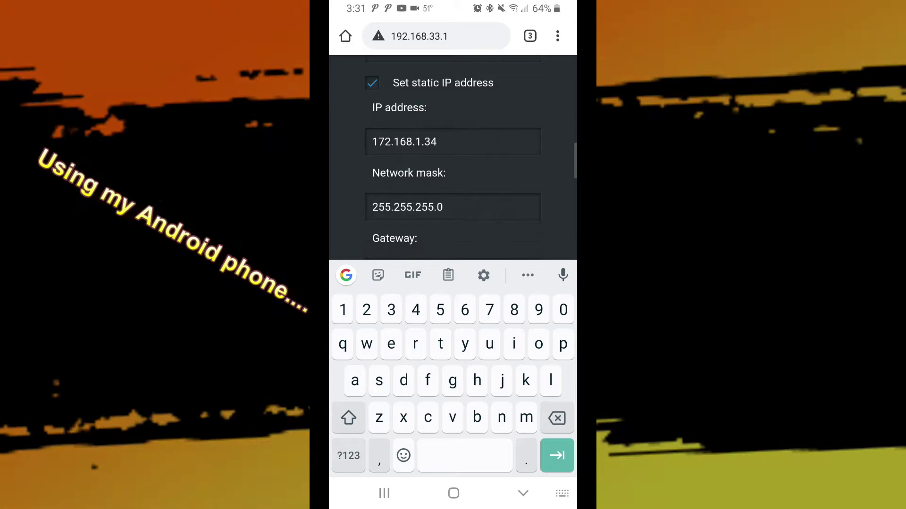
pyautogui.click(453, 220)
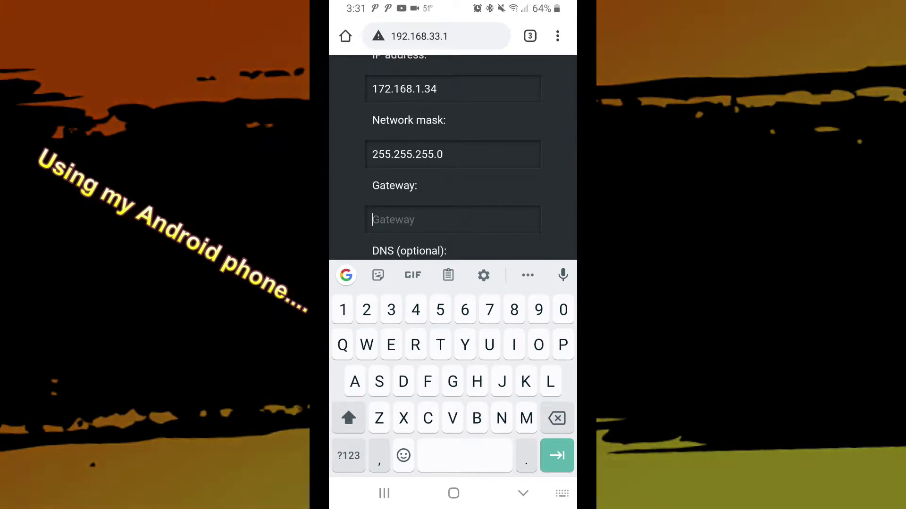
pyautogui.write('172.168.1')
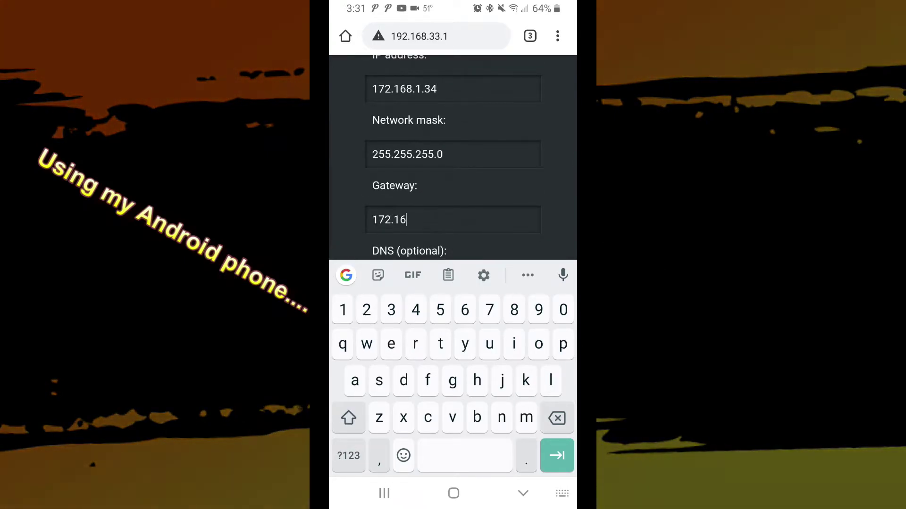
pyautogui.write('.254')
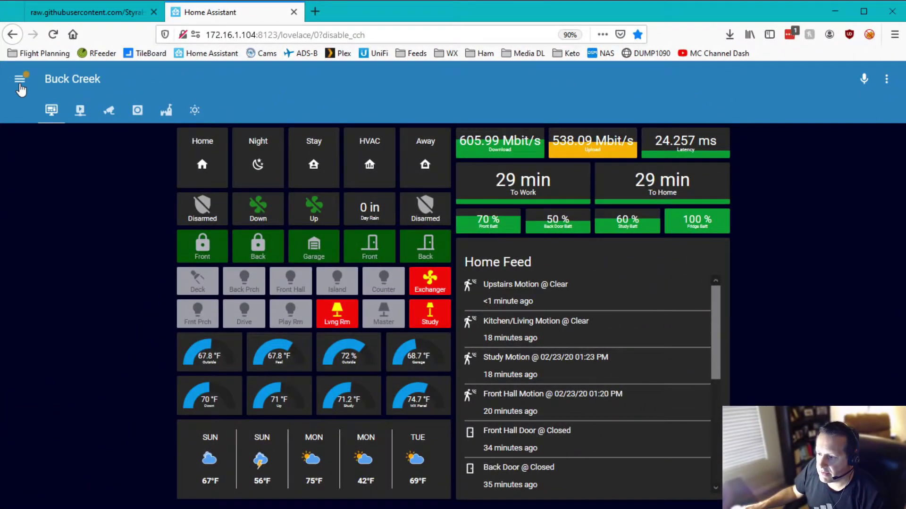
# Open HACS from the sidebar and show its Integrations tab
pyautogui.click(18, 76)
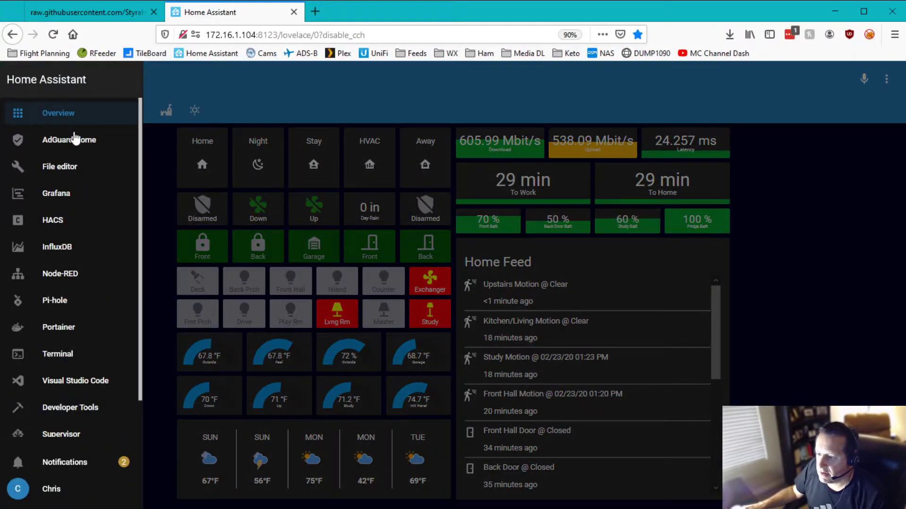
pyautogui.click(53, 219)
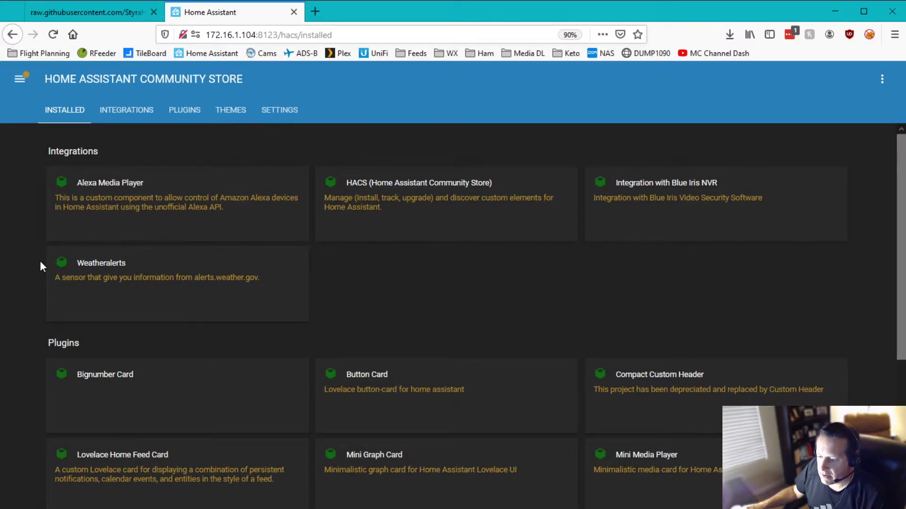
pyautogui.click(137, 112)
# Search HACS for 'shelly' and install ShellyForHass version 0.1.6
pyautogui.click(172, 167)
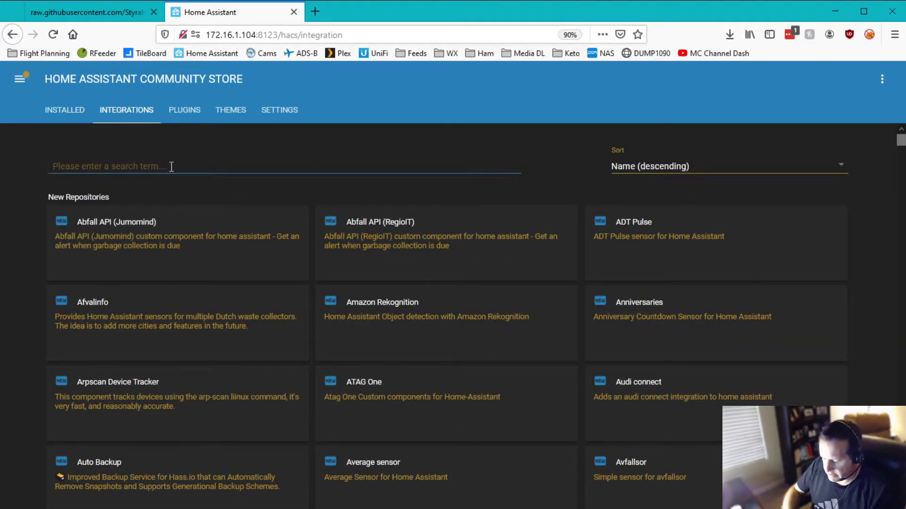
pyautogui.write('shelly')
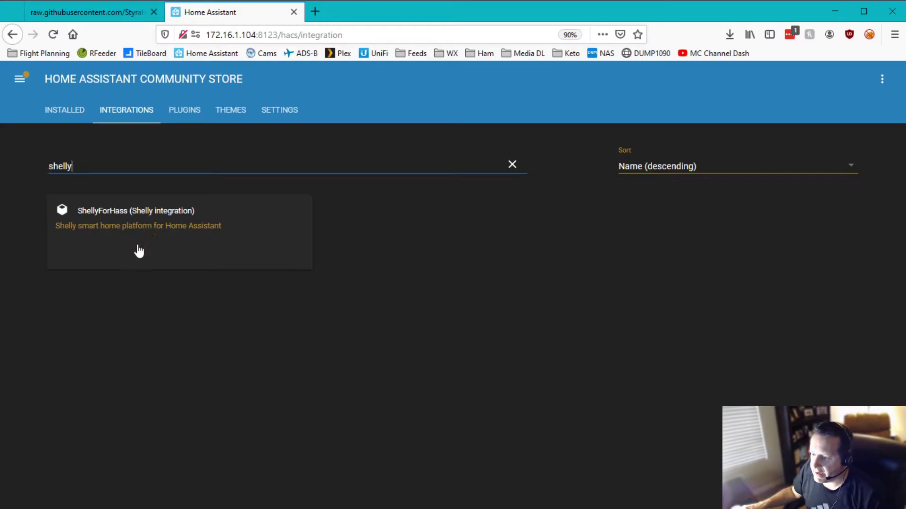
pyautogui.click(155, 227)
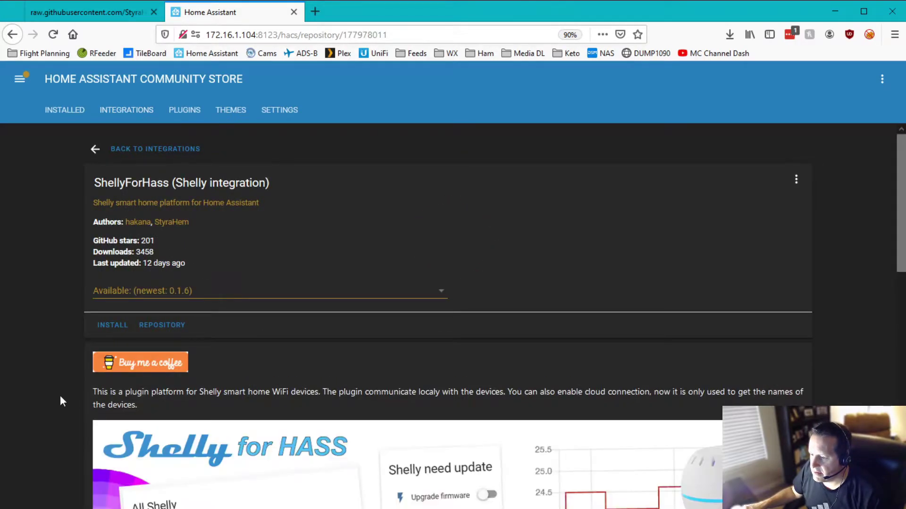
pyautogui.click(109, 330)
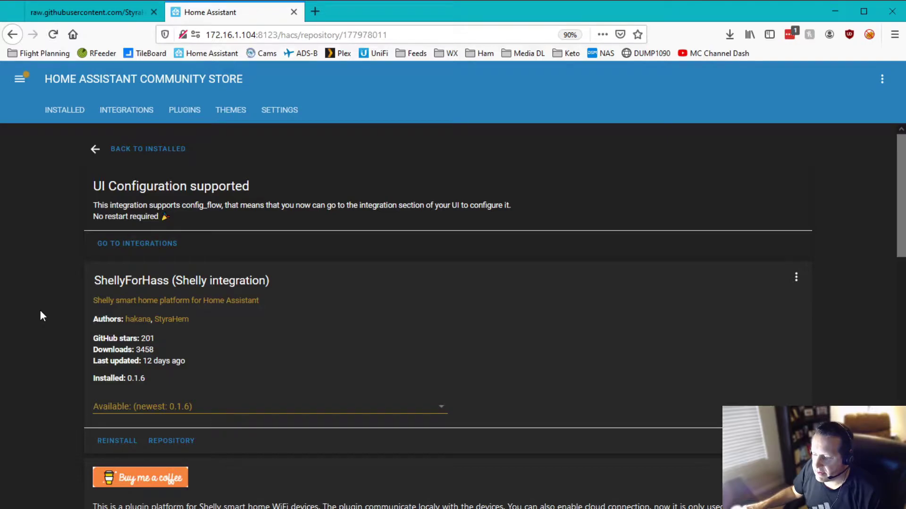
pyautogui.scroll(-3, 43, 318)
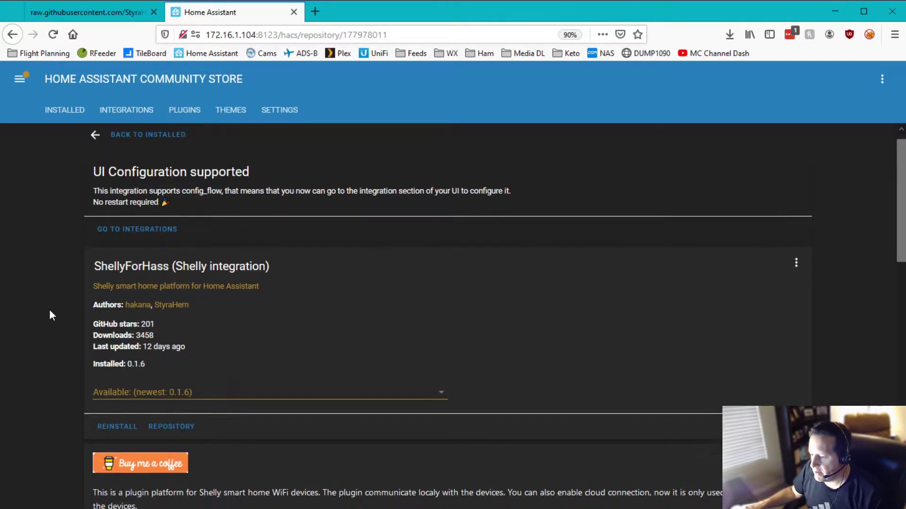
pyautogui.scroll(-10, 46, 313)
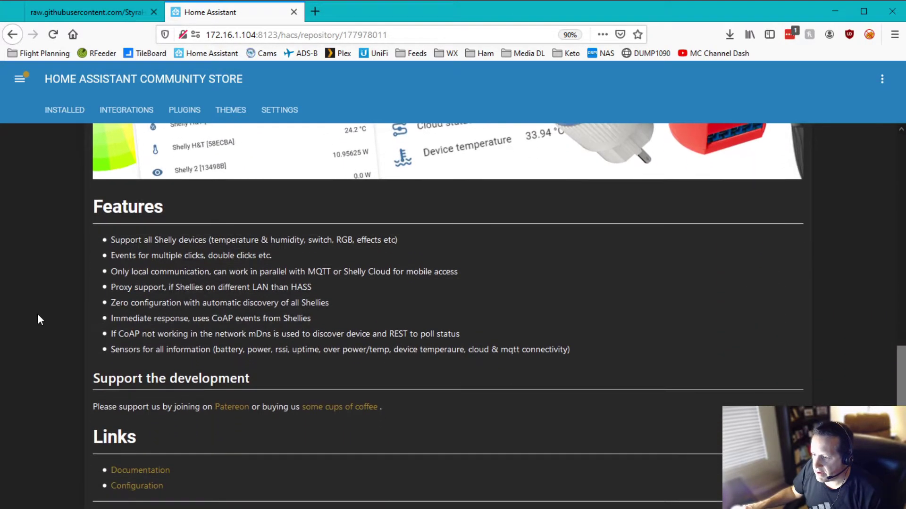
pyautogui.scroll(12, 37, 315)
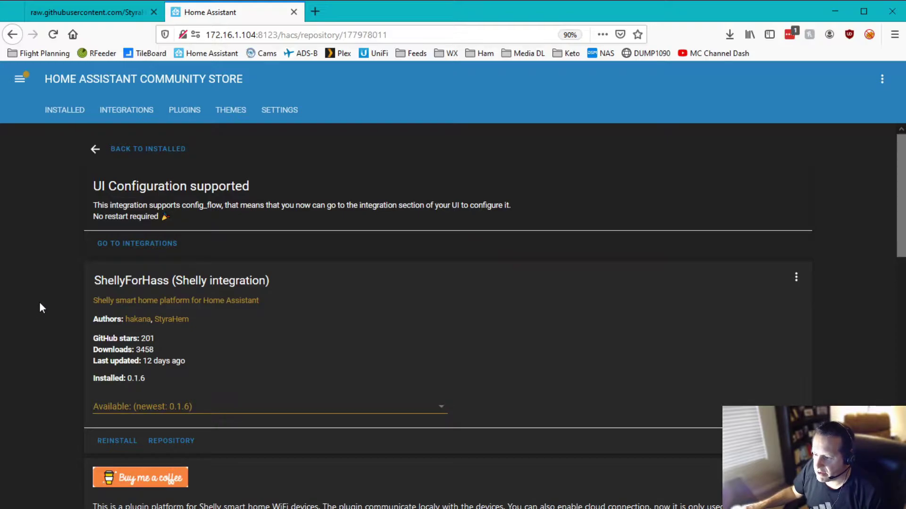
# Visit the Integrations page, then return to Configuration with the sidebar open
pyautogui.click(137, 243)
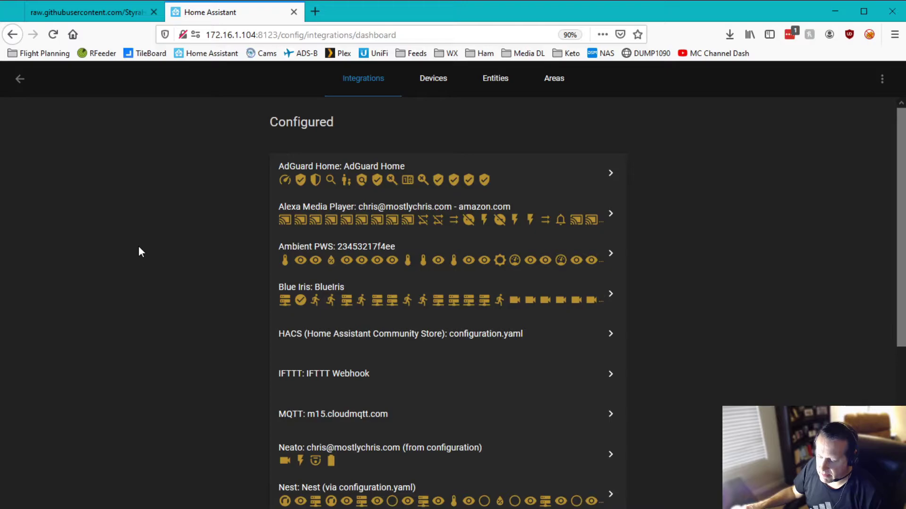
pyautogui.click(19, 79)
pyautogui.click(19, 78)
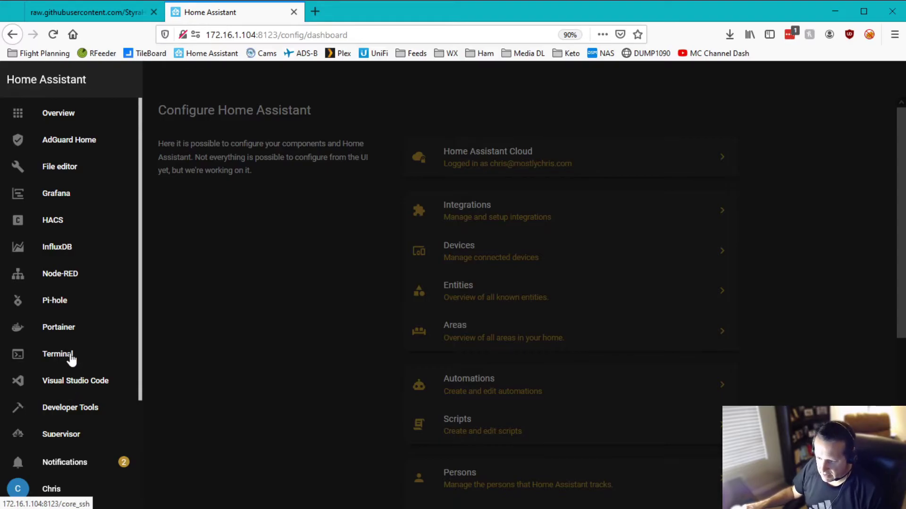
# In the web Terminal run cd /config and begin the vim configuration.yaml command
pyautogui.click(71, 359)
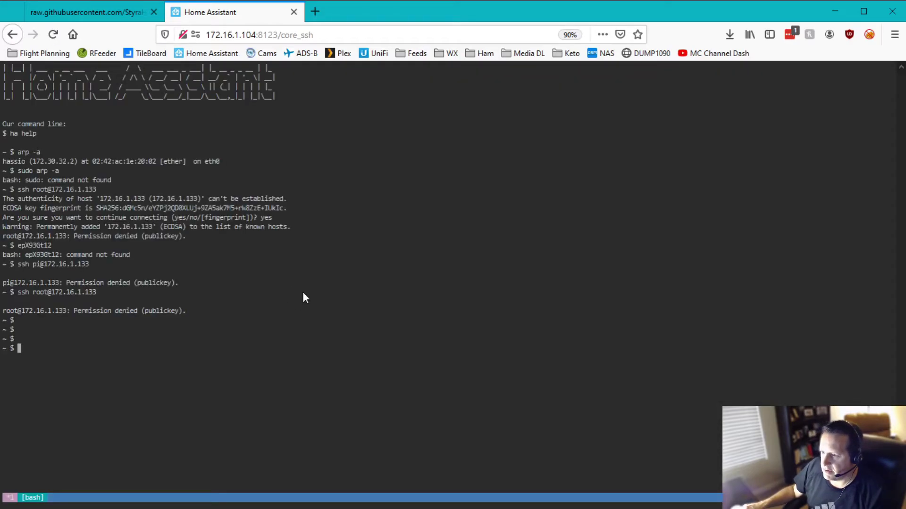
pyautogui.write('c d')
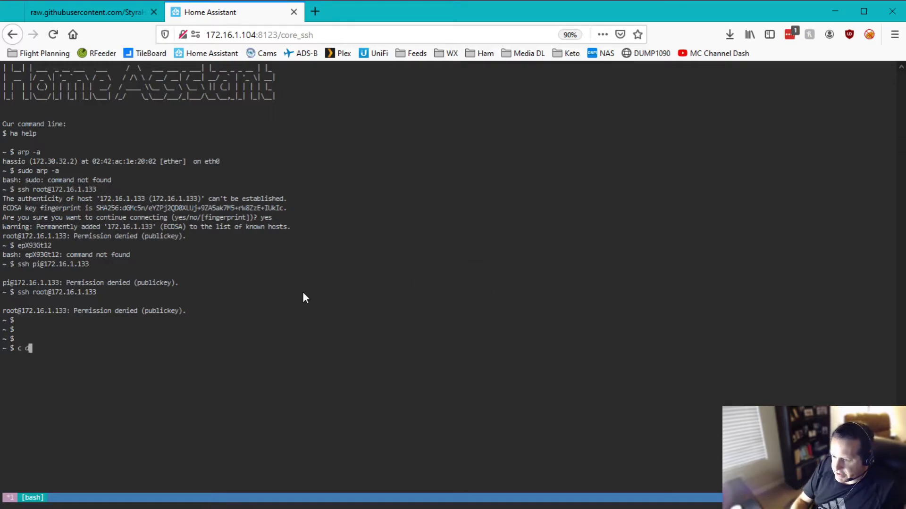
pyautogui.press('BackSpace')
pyautogui.press('BackSpace')
pyautogui.press('BackSpace')
pyautogui.write('cd c')
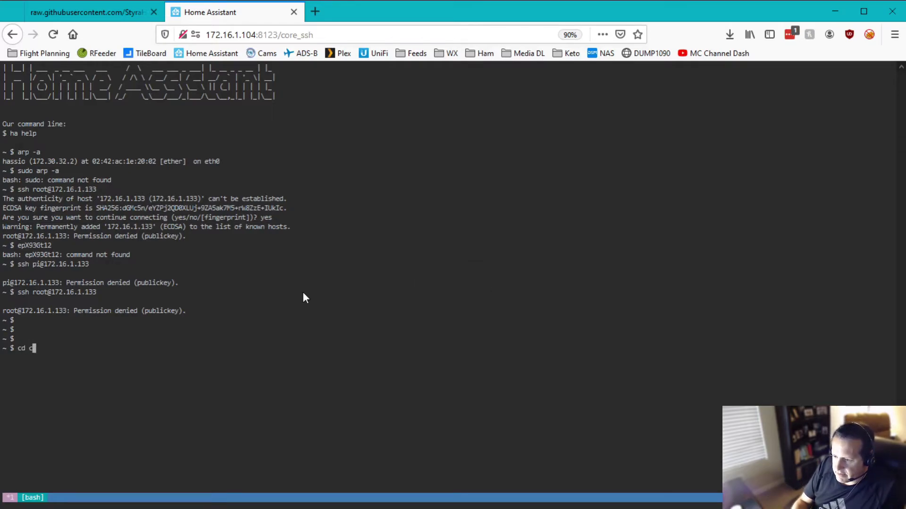
pyautogui.press('BackSpace')
pyautogui.write('/config')
pyautogui.press('Return')
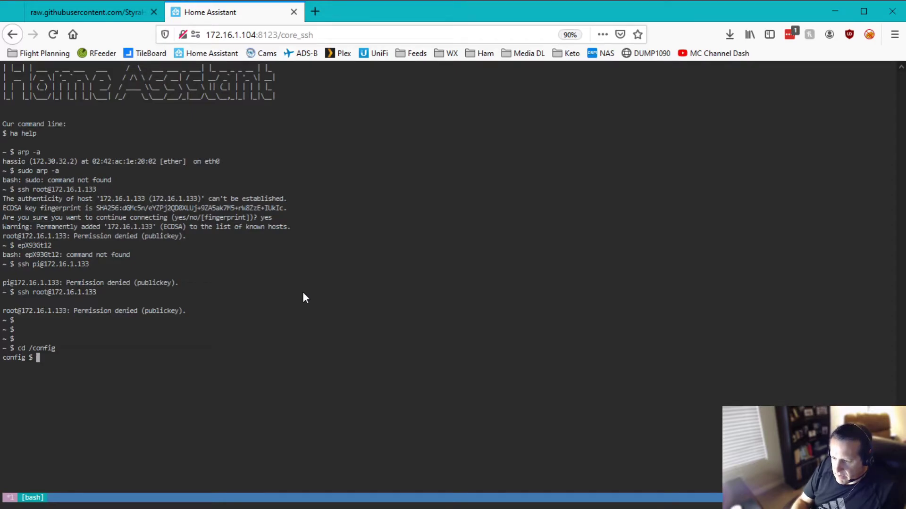
pyautogui.write('vim ')
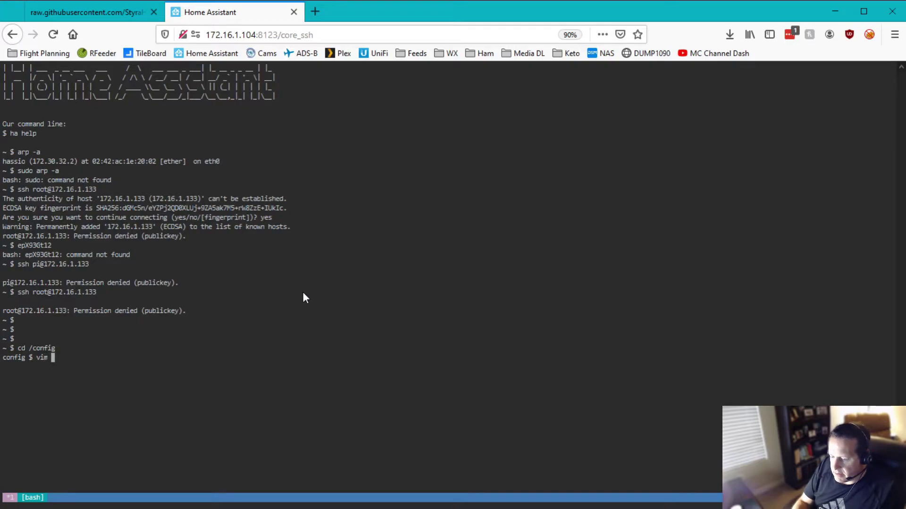
pyautogui.write('conf')
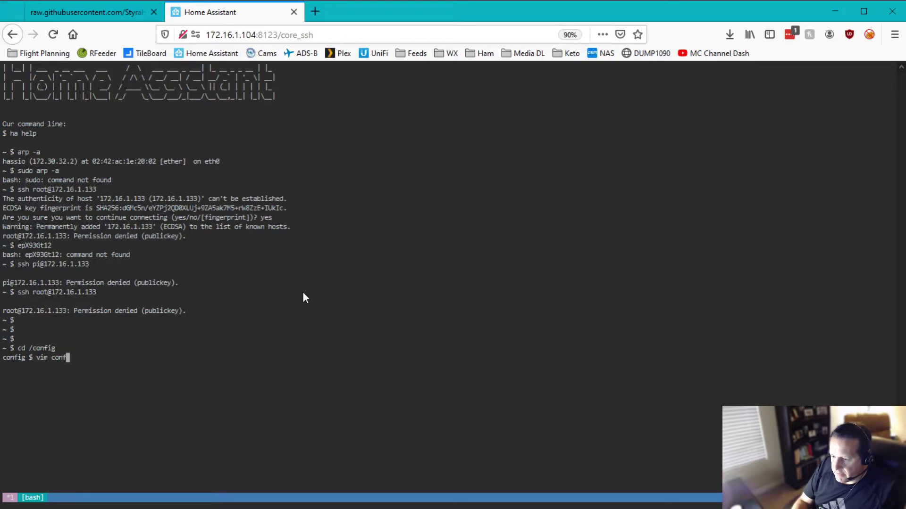
pyautogui.write('iguration.yaml')
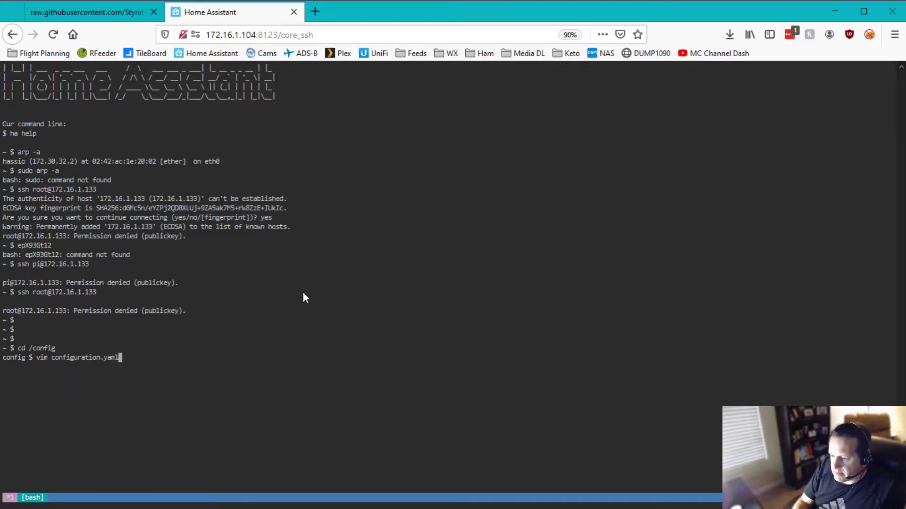
# Add a top-level shelly: line, with a blank line above, to configuration.yaml in vim
pyautogui.press('Return')
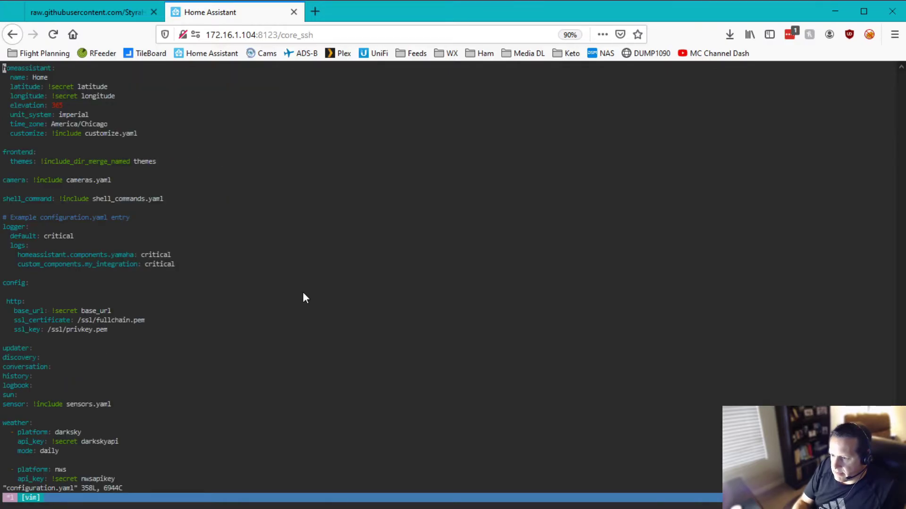
pyautogui.press('Down')
pyautogui.press('Down')
pyautogui.press('Down')
pyautogui.press('Down')
pyautogui.press('Down')
pyautogui.press('Down')
pyautogui.press('Down')
pyautogui.press('Down')
pyautogui.press('Down')
pyautogui.press('Down')
pyautogui.press('Down')
pyautogui.press('Down')
pyautogui.press('Down')
pyautogui.press('Down')
pyautogui.press('Down')
pyautogui.press('Down')
pyautogui.press('Down')
pyautogui.press('Down')
pyautogui.press('Down')
pyautogui.press('Down')
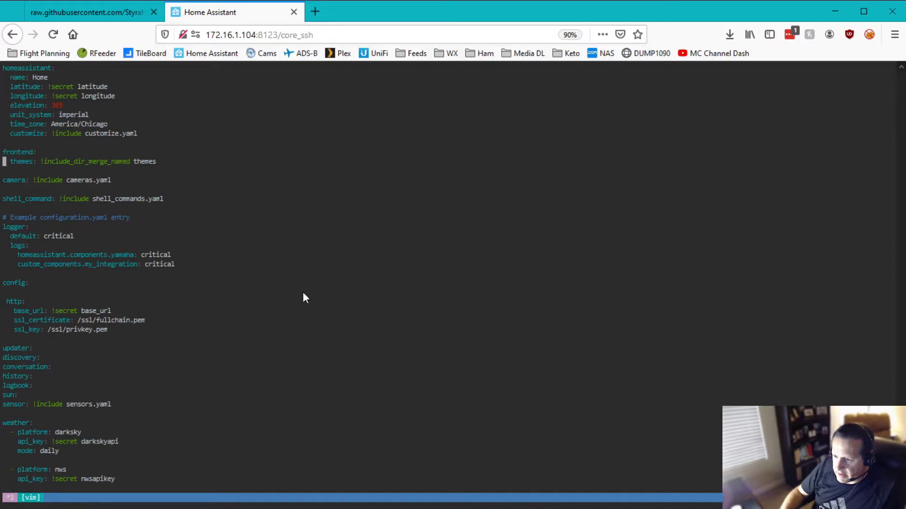
pyautogui.press('Down')
pyautogui.press('Down')
pyautogui.press('Down')
pyautogui.press('Down')
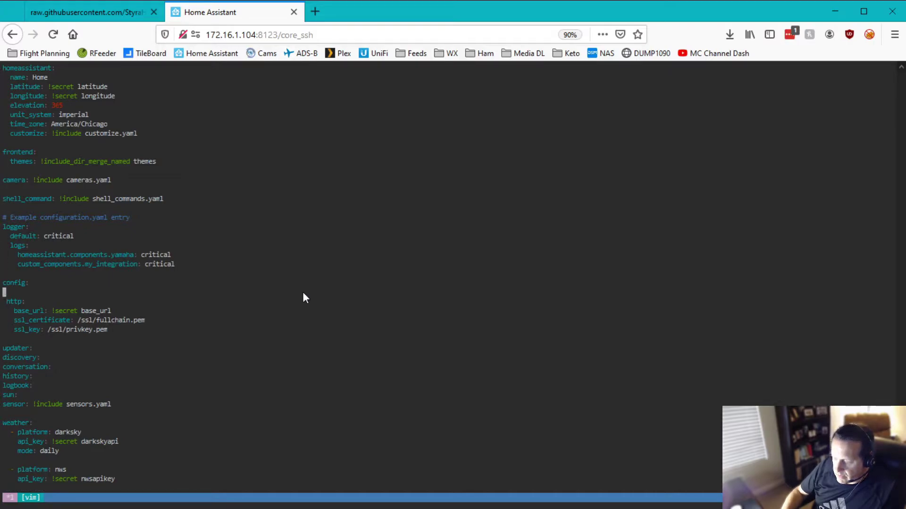
pyautogui.press('o')
pyautogui.press('BackSpace')
pyautogui.press('BackSpace')
pyautogui.press('BackSpace')
pyautogui.press('BackSpace')
pyautogui.press('BackSpace')
pyautogui.press('BackSpace')
pyautogui.press('BackSpace')
pyautogui.press('BackSpace')
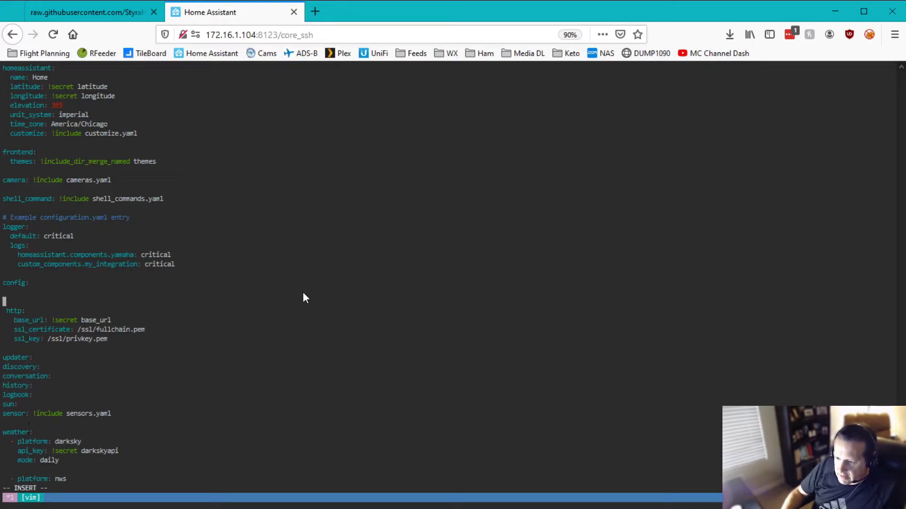
pyautogui.press('Up')
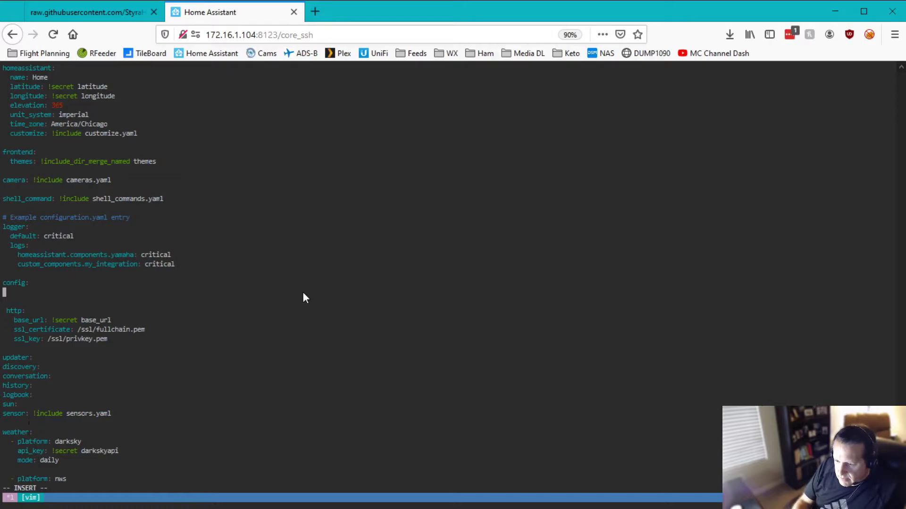
pyautogui.write('shel')
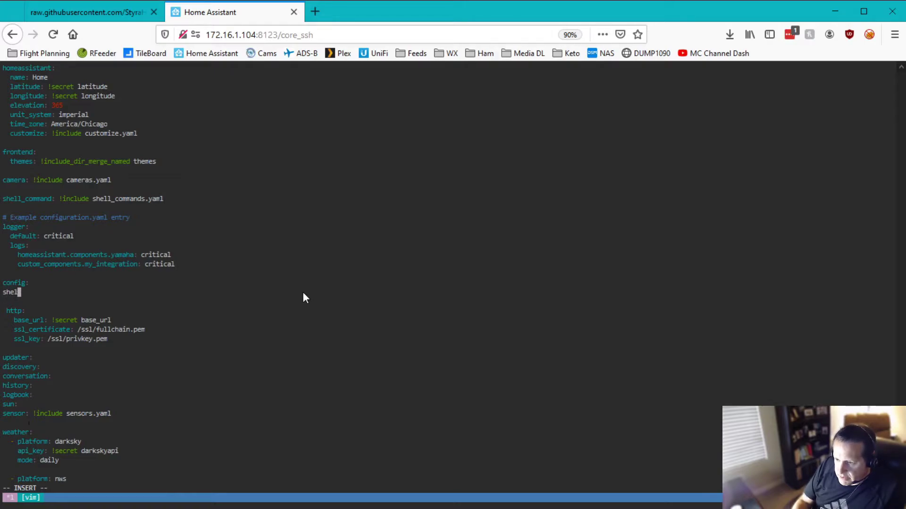
pyautogui.write('ly:')
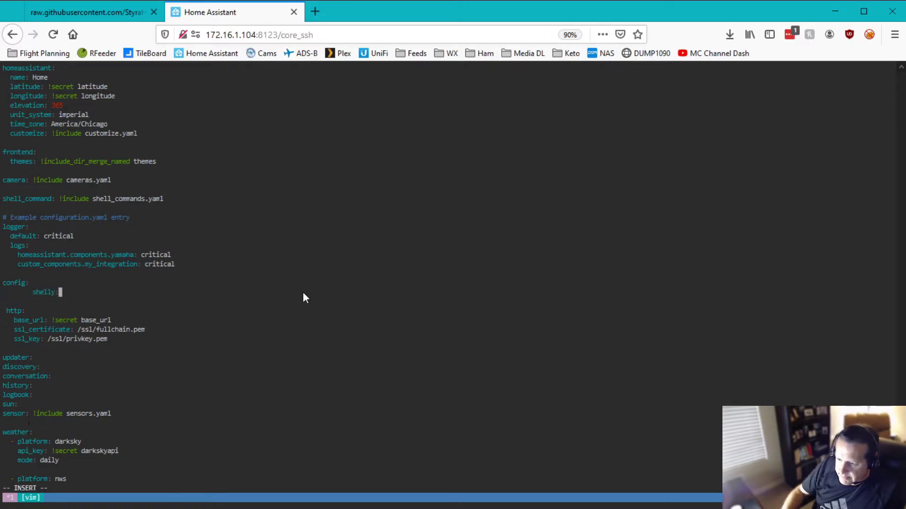
pyautogui.press('Left')
pyautogui.press('Left')
pyautogui.press('Left')
pyautogui.press('Left')
pyautogui.press('Left')
pyautogui.press('Left')
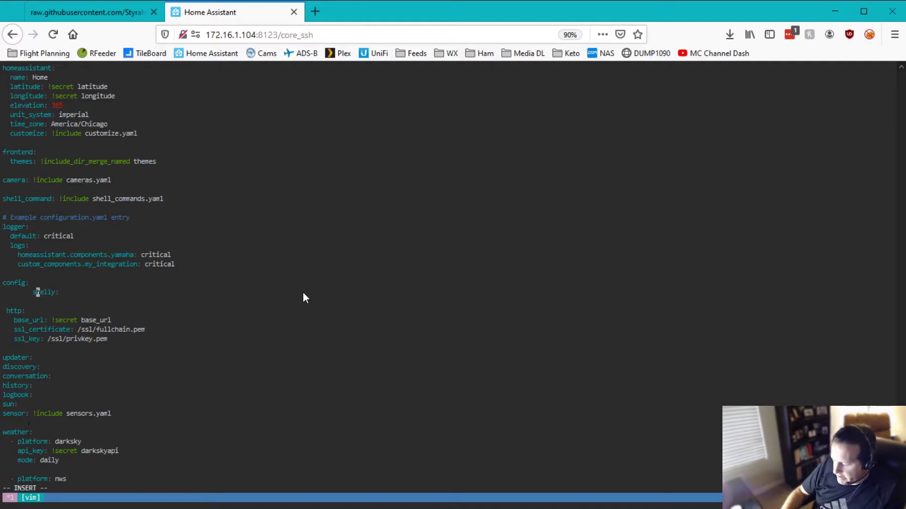
pyautogui.press('BackSpace')
pyautogui.press('BackSpace')
pyautogui.press('BackSpace')
pyautogui.press('BackSpace')
pyautogui.press('BackSpace')
pyautogui.press('BackSpace')
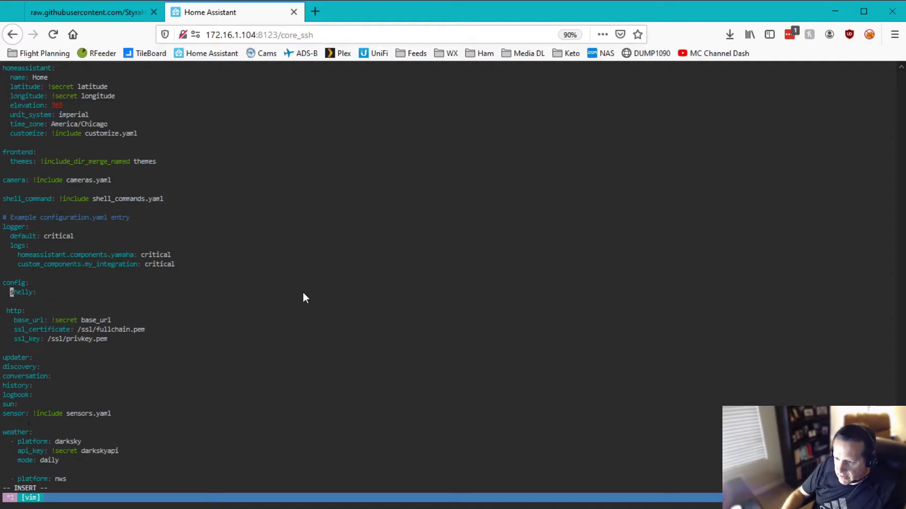
pyautogui.press('BackSpace')
pyautogui.press('BackSpace')
pyautogui.press('Return')
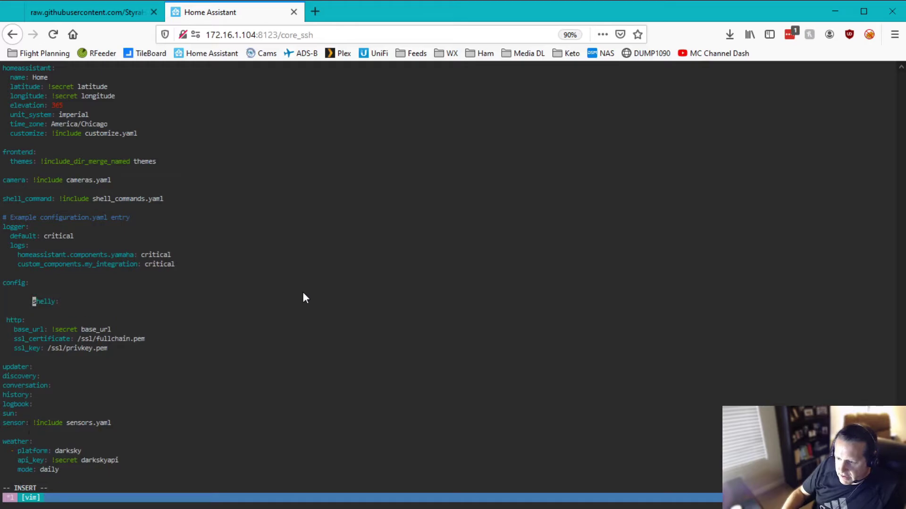
pyautogui.press('BackSpace')
pyautogui.press('BackSpace')
pyautogui.press('BackSpace')
pyautogui.press('BackSpace')
pyautogui.press('BackSpace')
pyautogui.press('BackSpace')
pyautogui.press('BackSpace')
pyautogui.press('BackSpace')
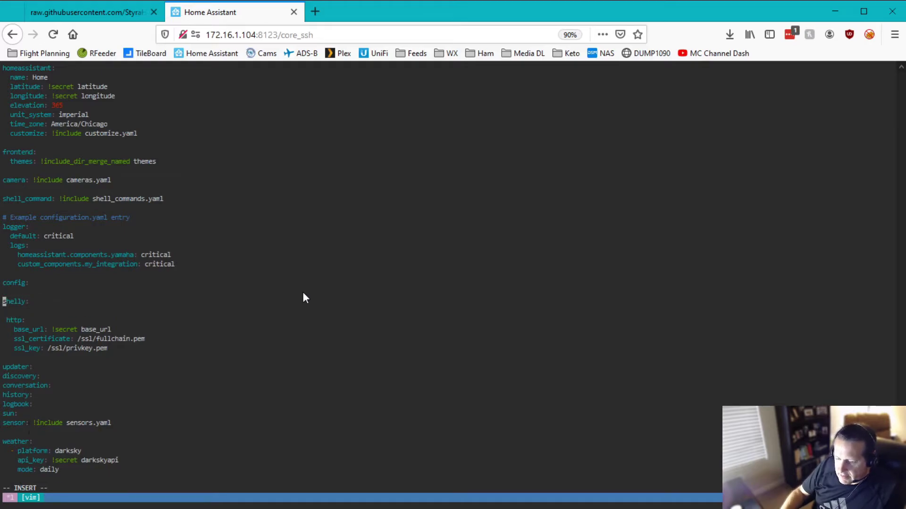
# Save configuration.yaml and quit vim with :wq
pyautogui.press('Escape')
pyautogui.write(':wq')
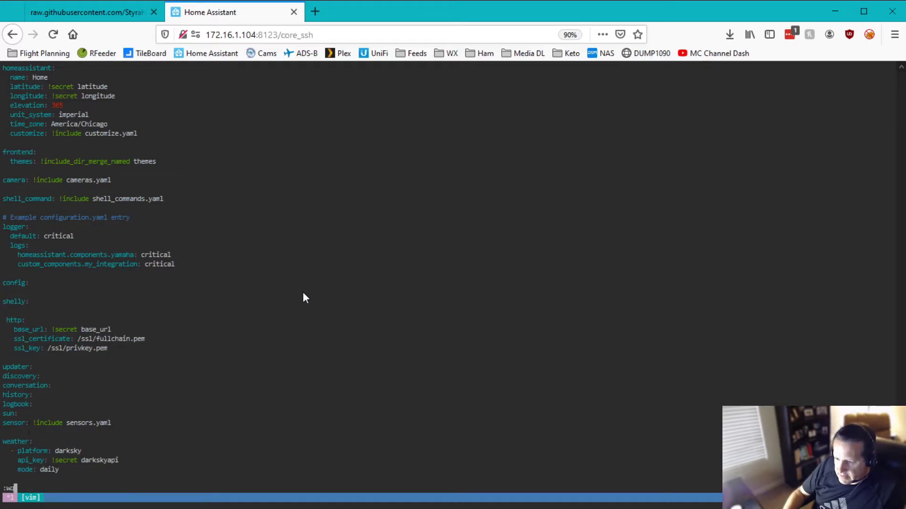
pyautogui.press('Return')
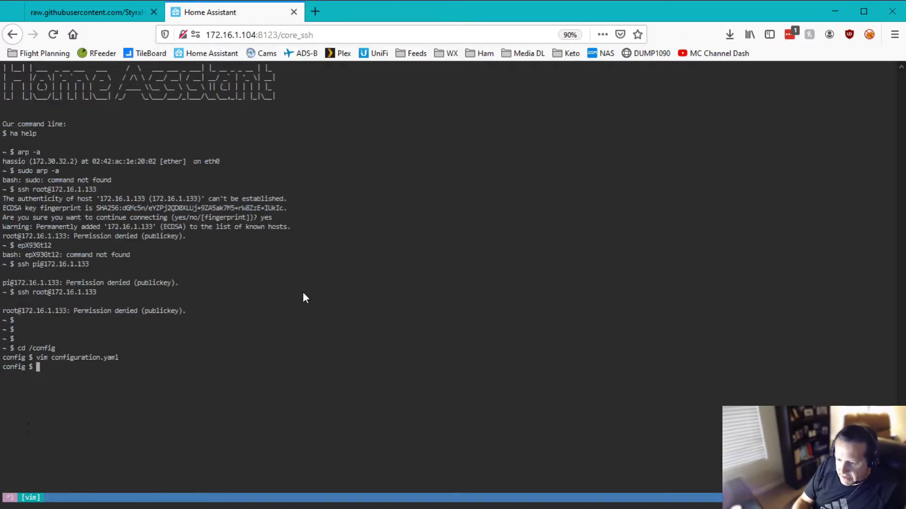
# Run 'hassio homeassistant check' to validate the configuration
pyautogui.write('hassio co')
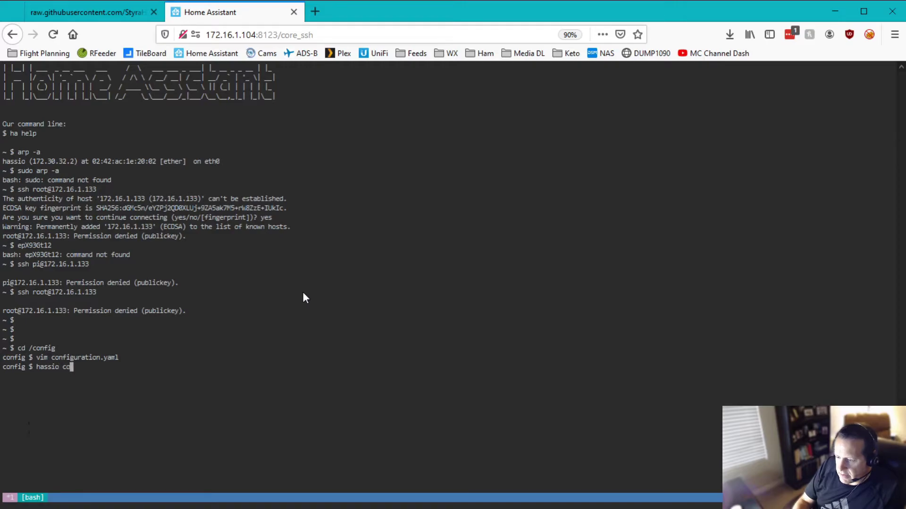
pyautogui.write('nfig')
pyautogui.press('BackSpace')
pyautogui.press('BackSpace')
pyautogui.press('BackSpace')
pyautogui.press('BackSpace')
pyautogui.press('BackSpace')
pyautogui.press('BackSpace')
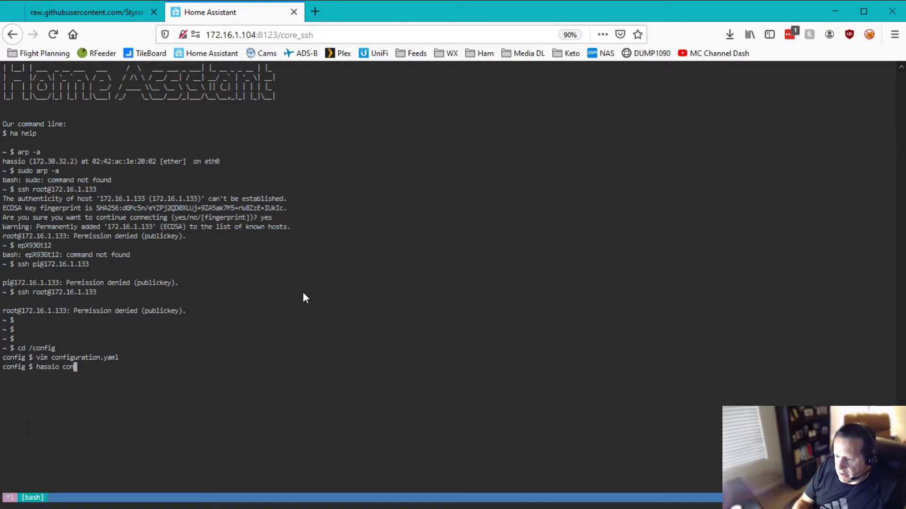
pyautogui.write('homeas')
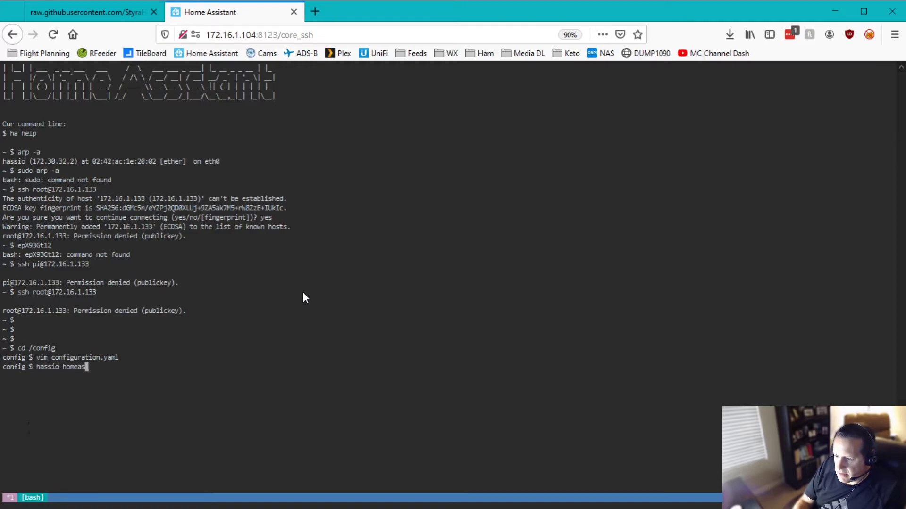
pyautogui.write('sistant check')
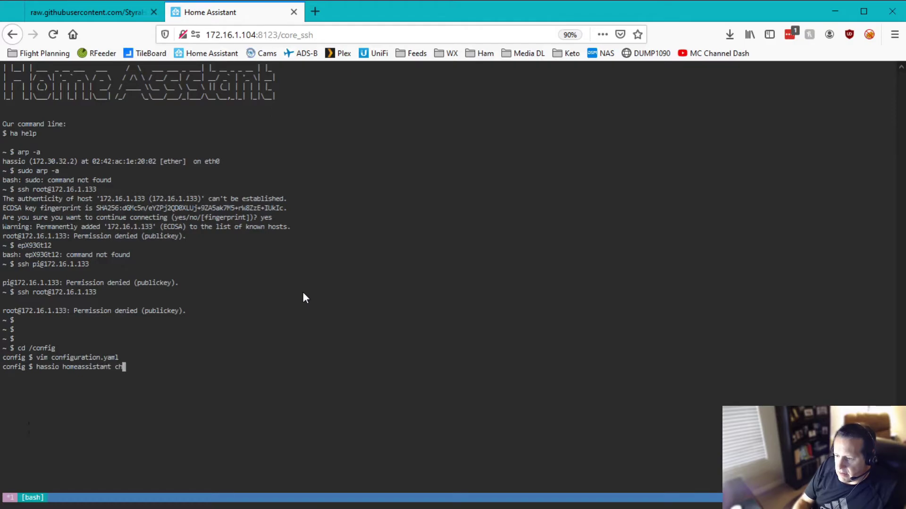
pyautogui.press('Return')
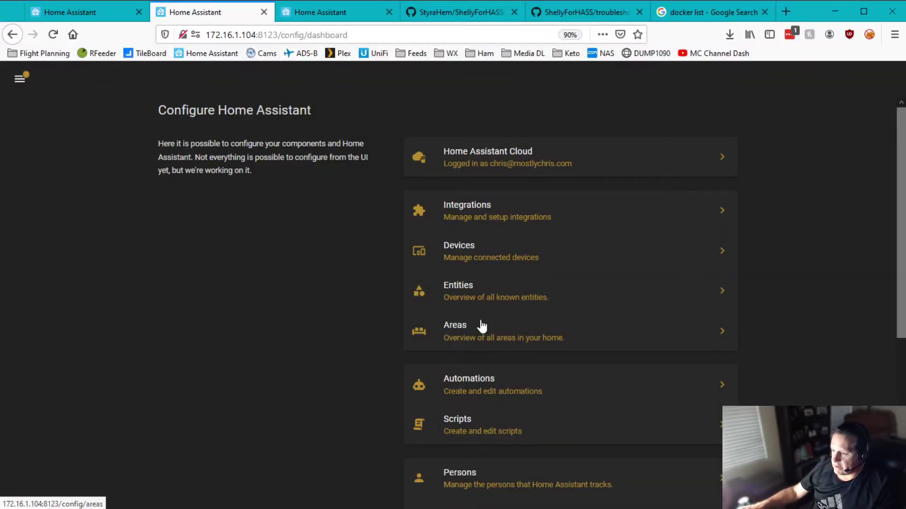
pyautogui.scroll(-2, 411, 380)
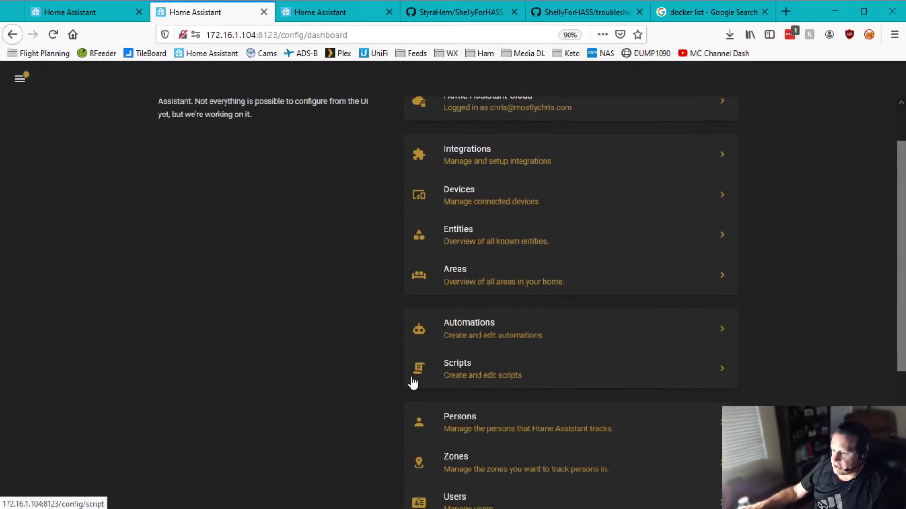
pyautogui.click(490, 157)
pyautogui.scroll(-5, 186, 368)
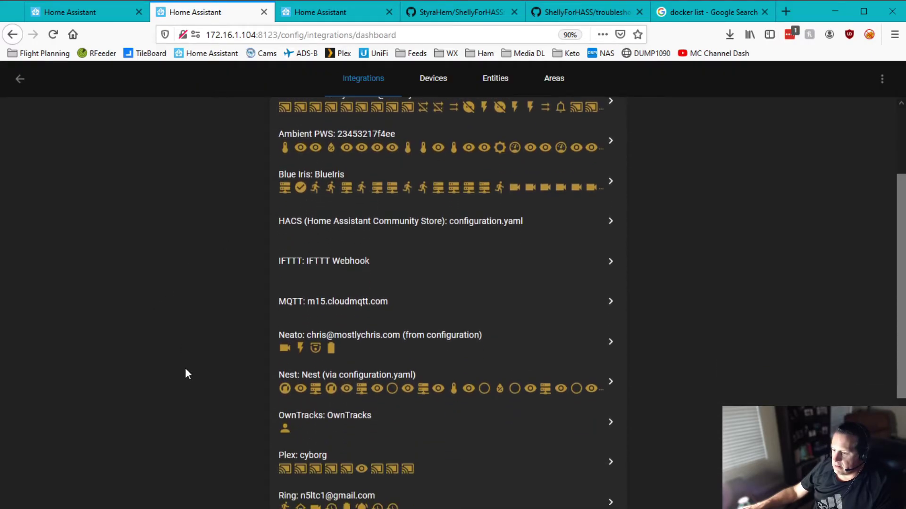
pyautogui.click(313, 424)
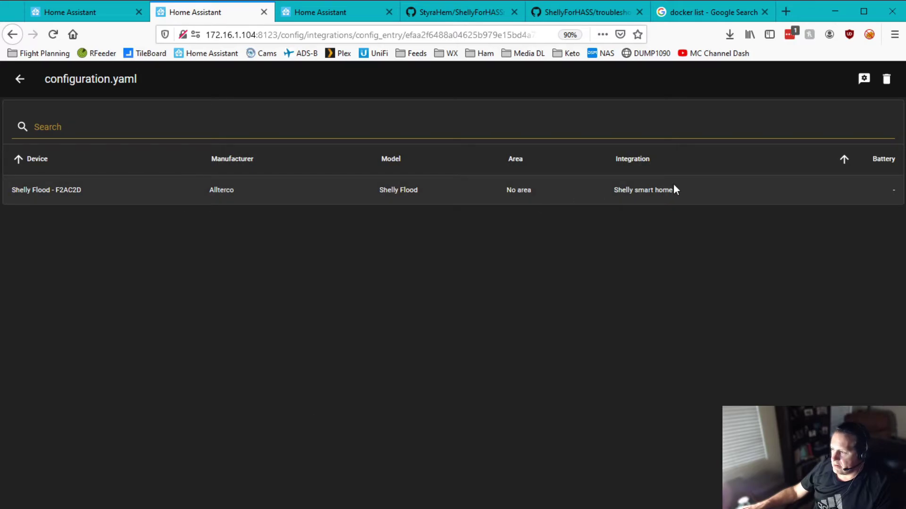
pyautogui.click(20, 79)
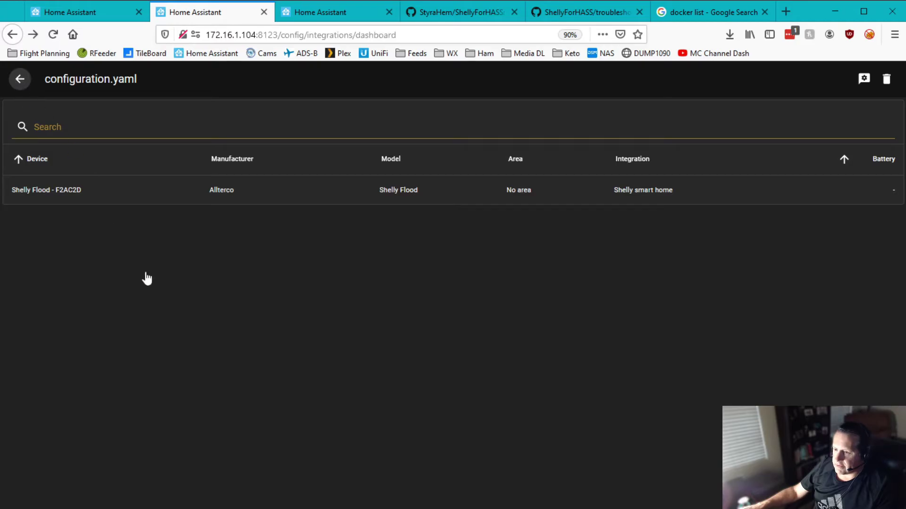
pyautogui.click(19, 79)
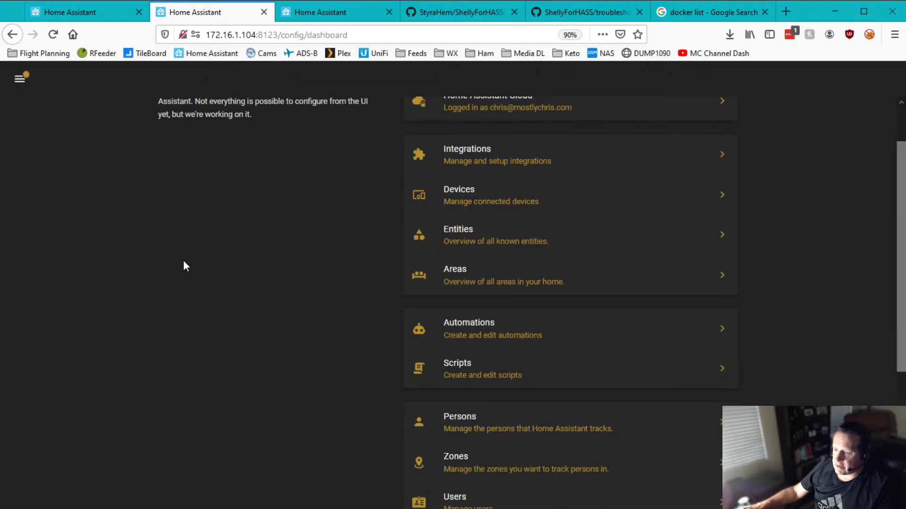
# Filter Developer Tools States by 'shelly' to list the f2ac2d flood and temperature entities
pyautogui.click(20, 81)
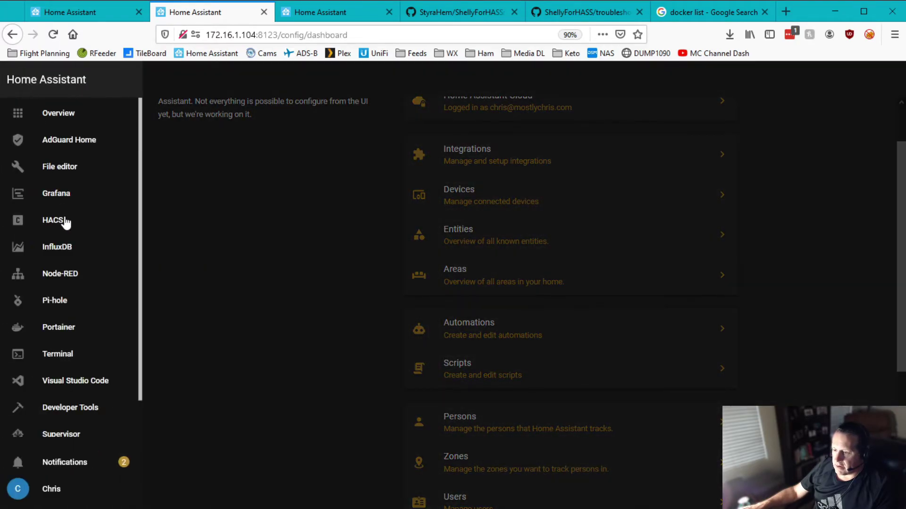
pyautogui.scroll(-1, 74, 373)
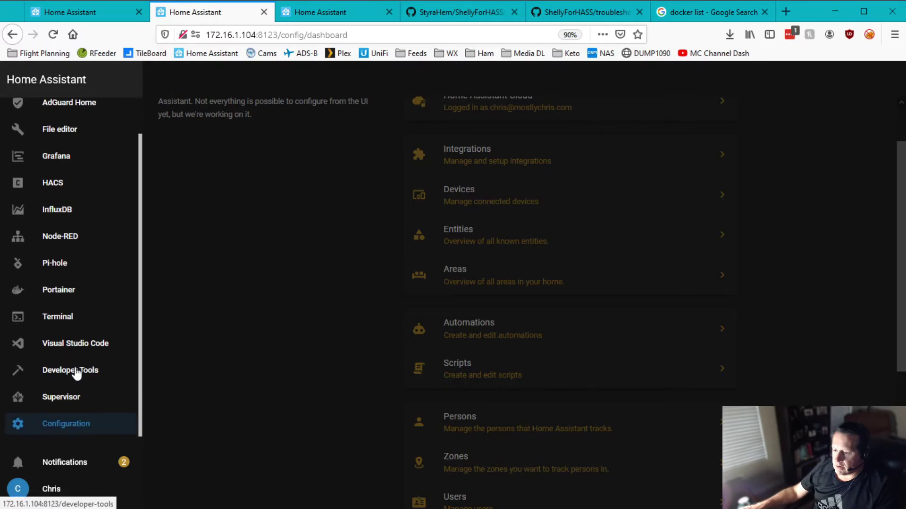
pyautogui.click(75, 371)
pyautogui.click(66, 116)
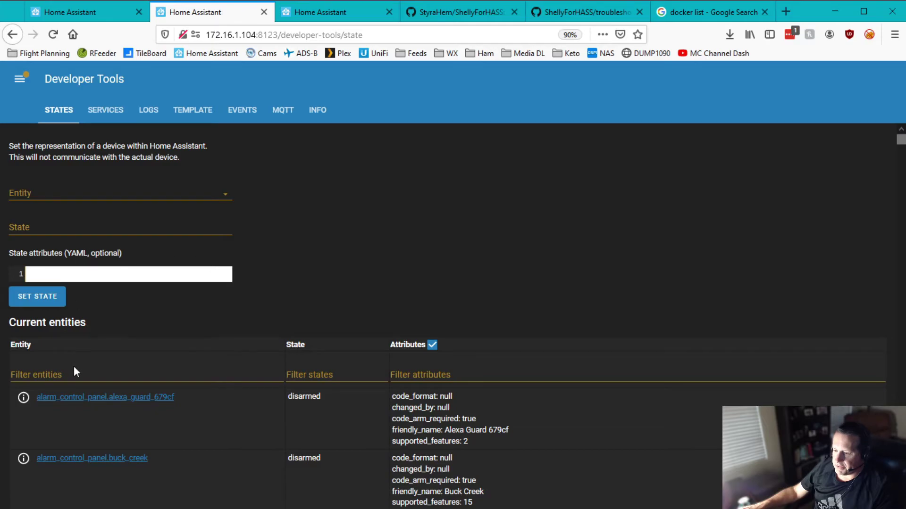
pyautogui.click(73, 370)
pyautogui.write('shelly')
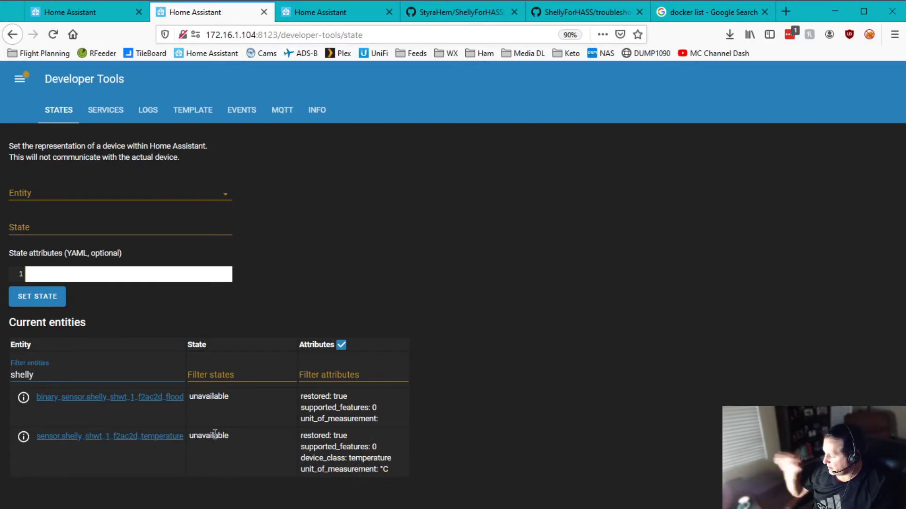
# Scroll the States table to read the Shelly Flood attributes: flood off, temperature 166.55 °F, battery 100
pyautogui.scroll(-3, 469, 394)
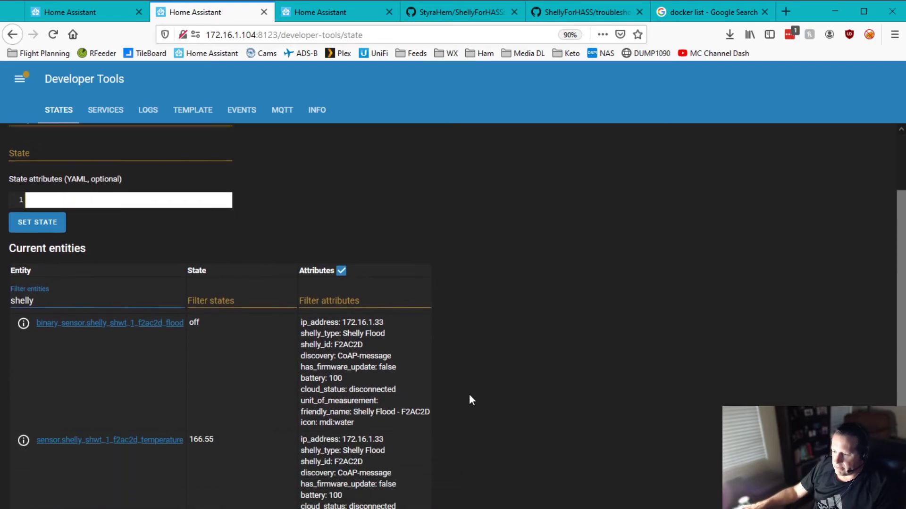
pyautogui.scroll(-1, 468, 395)
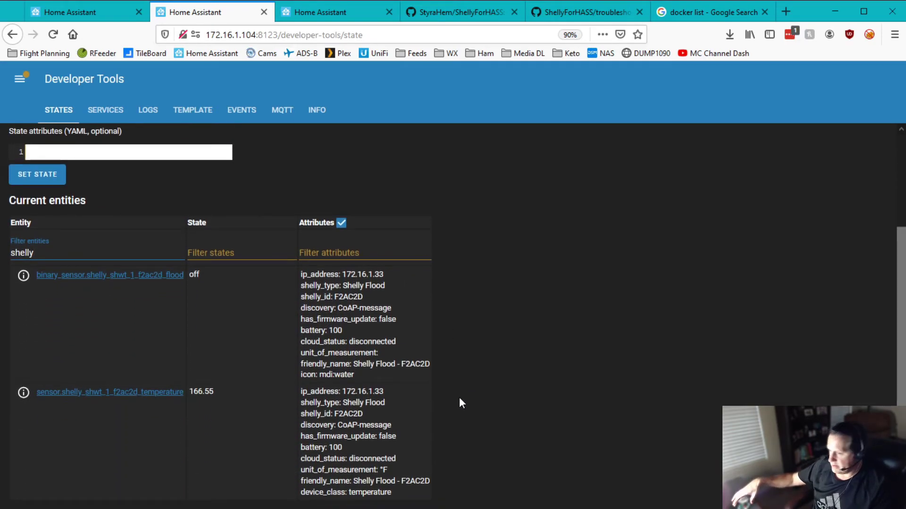